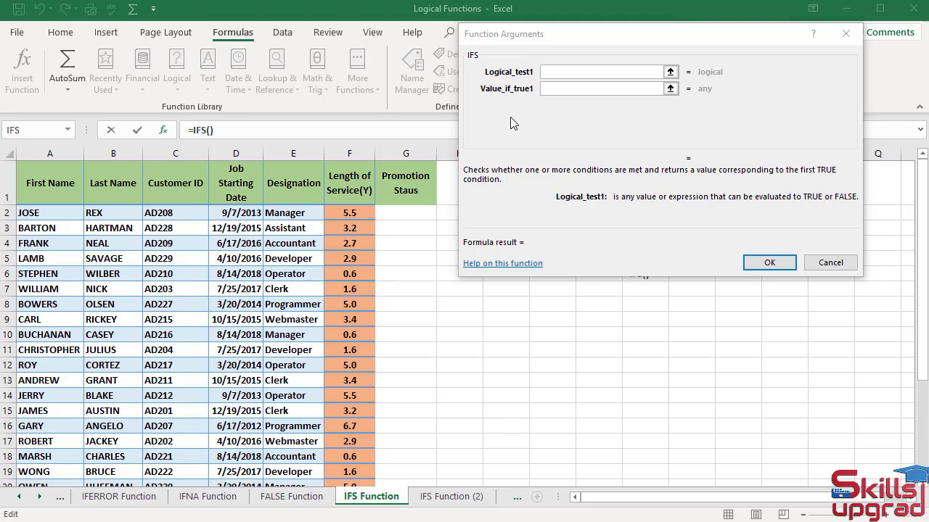
# - Discard the unfinished formula and insert an IFS function into G2
pyautogui.click(825, 263)
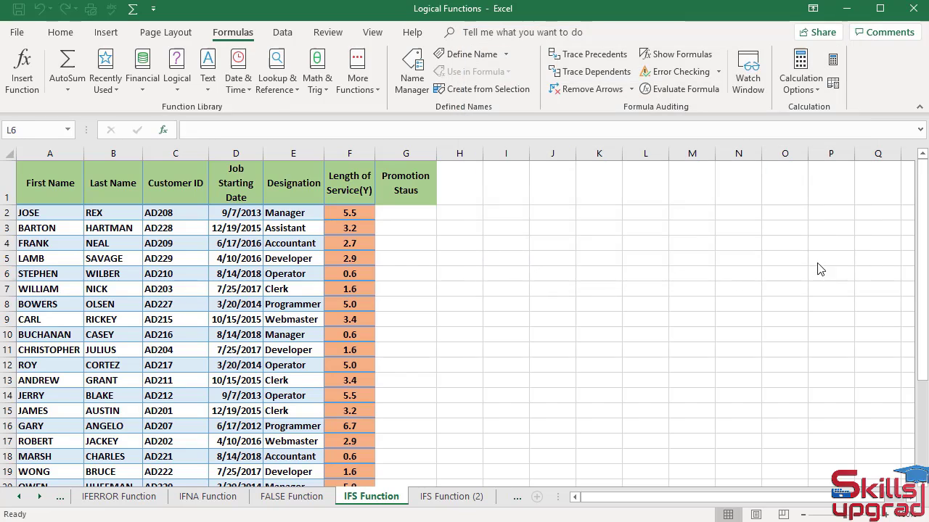
pyautogui.click(410, 211)
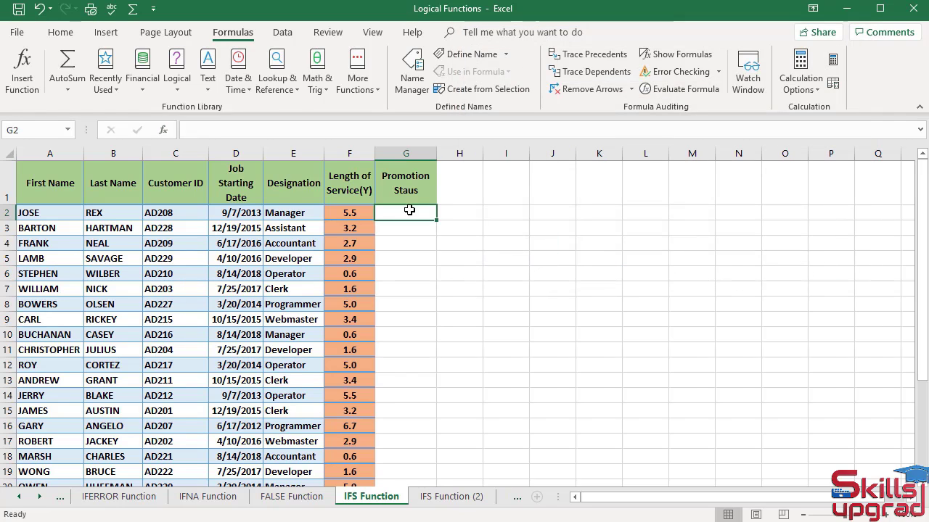
pyautogui.click(180, 86)
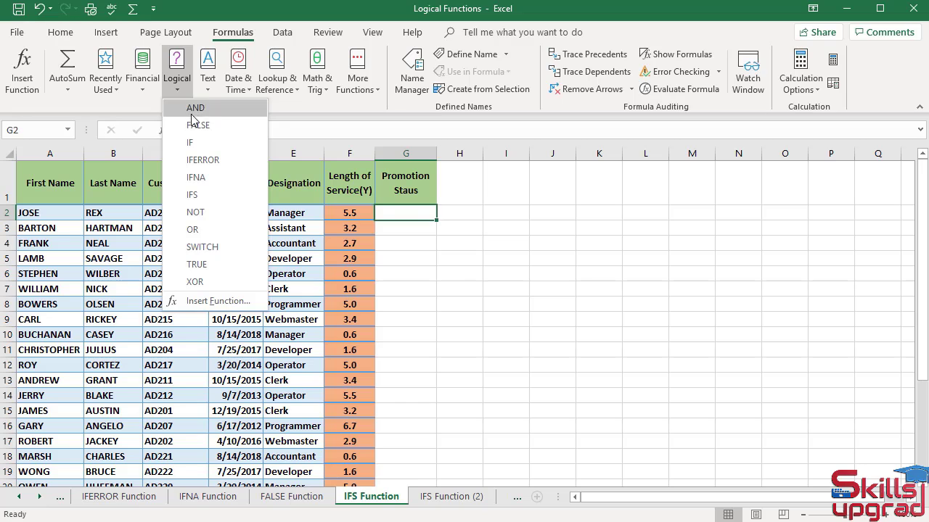
pyautogui.click(195, 195)
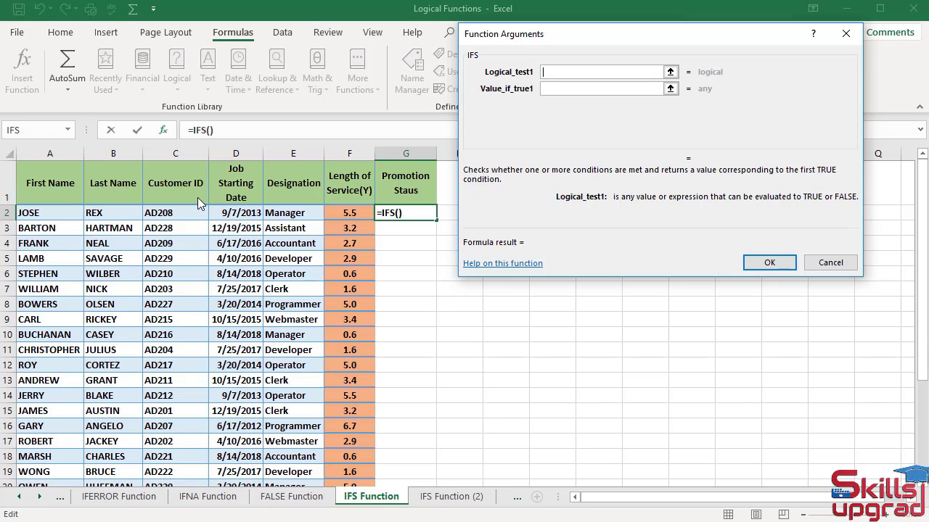
# - Set the first IFS test to F2>=5, returning Eligible
pyautogui.click(350, 214)
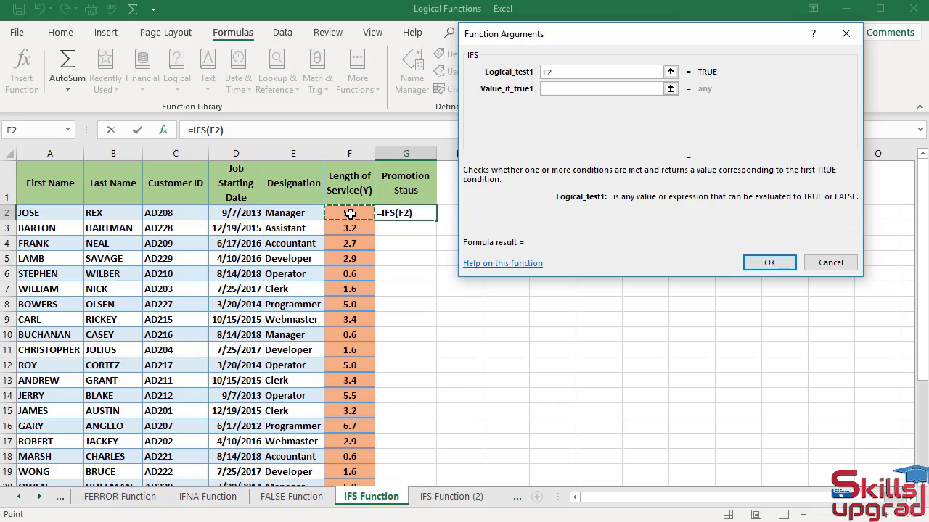
pyautogui.write('>=')
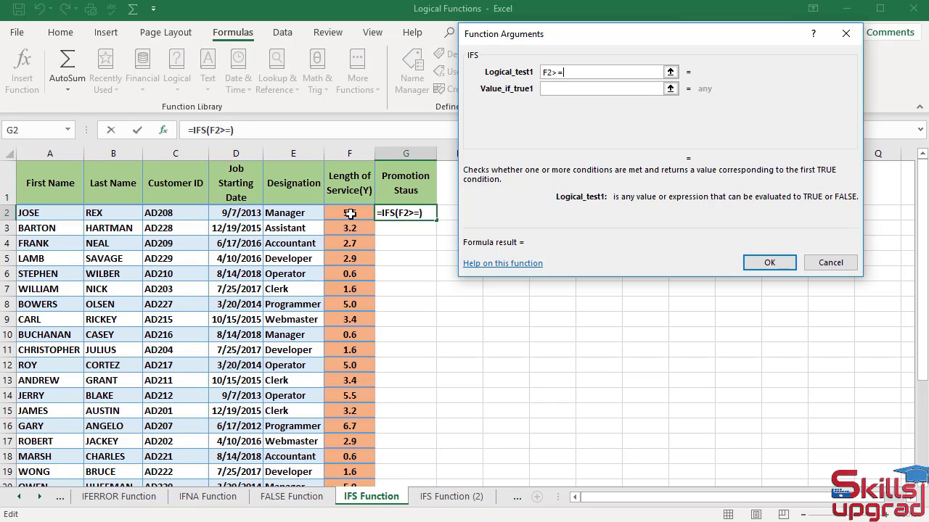
pyautogui.write('5')
pyautogui.press('Tab')
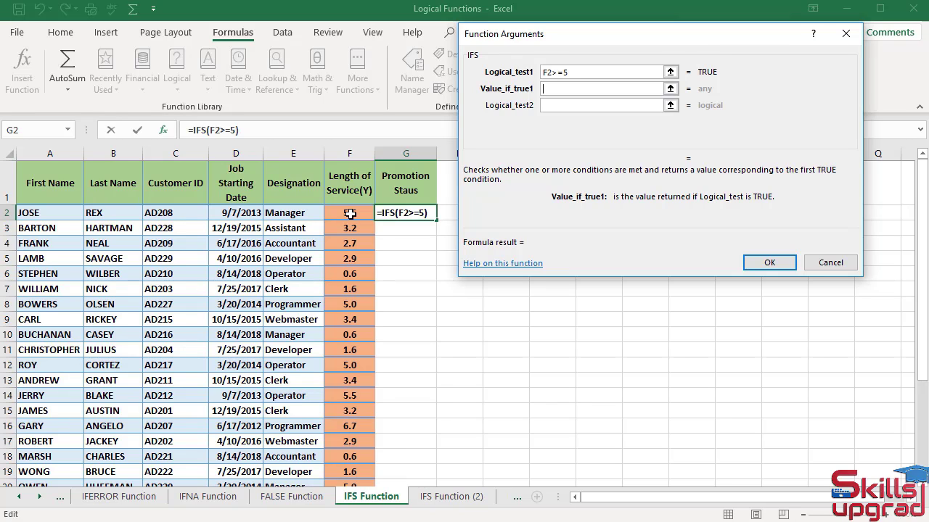
pyautogui.write('Eli')
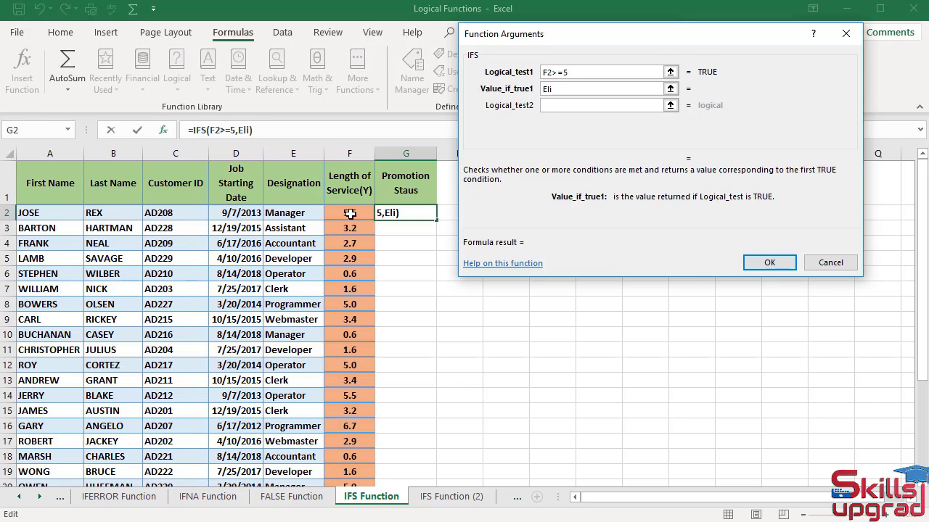
pyautogui.write('gible')
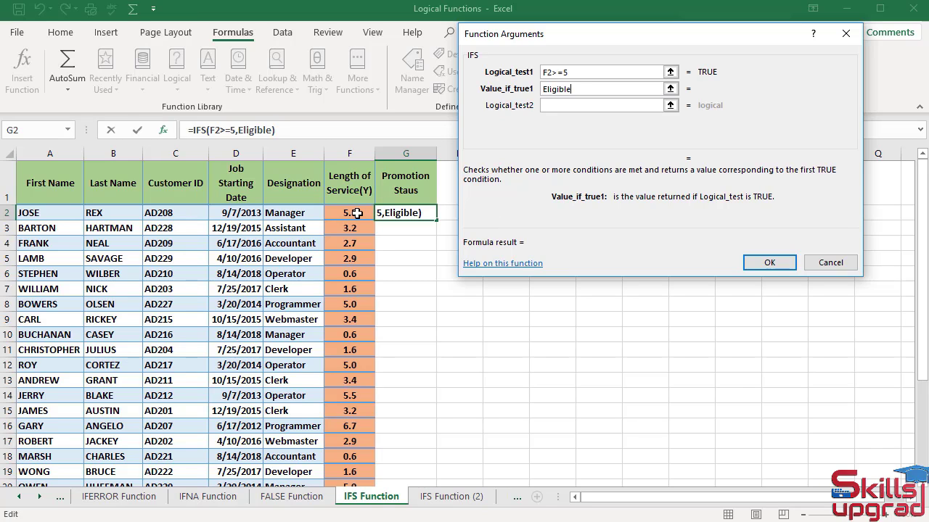
pyautogui.press('Tab')
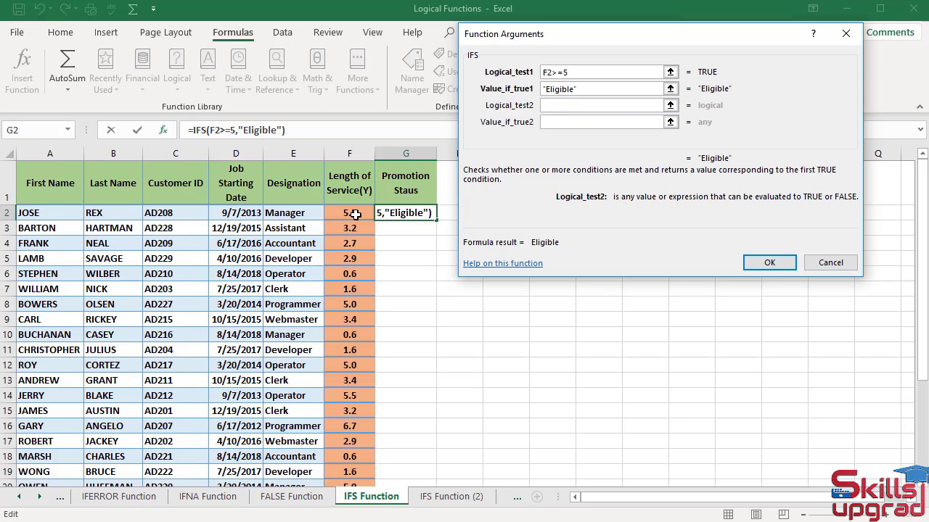
# - Add the second IFS test F2>=4.5 with the result Not Eligible
pyautogui.click(354, 214)
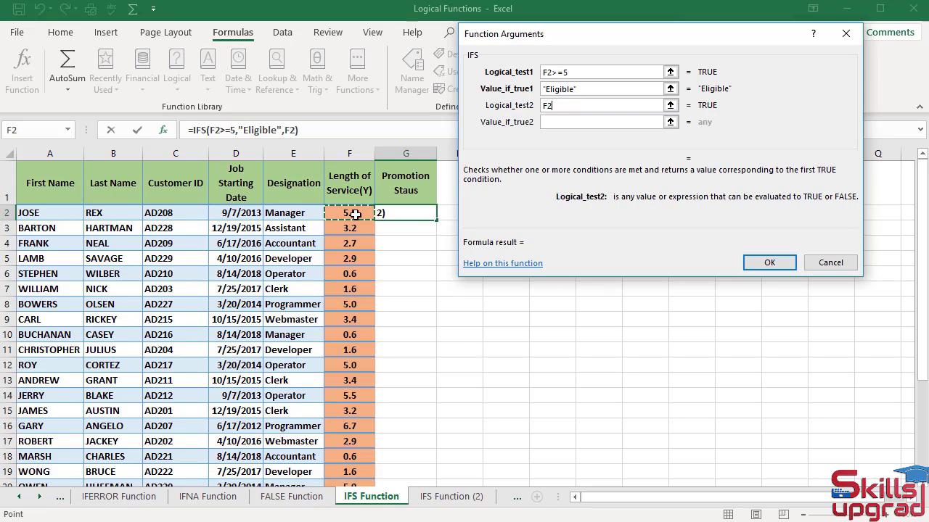
pyautogui.write('>=')
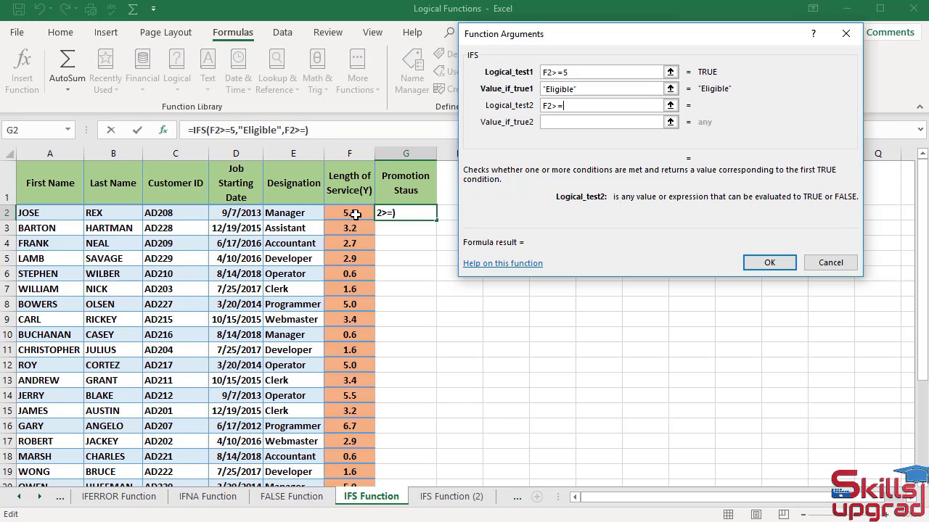
pyautogui.write('4.5')
pyautogui.press('Tab')
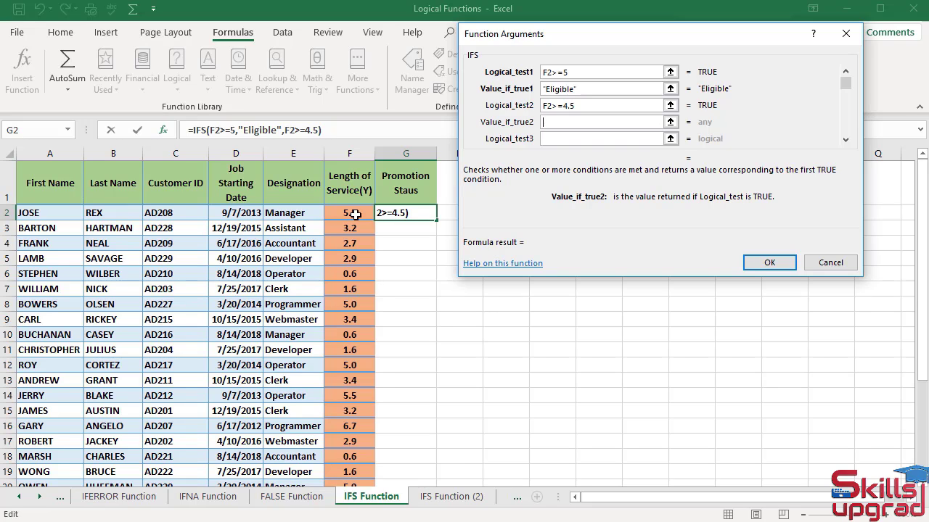
pyautogui.write('N')
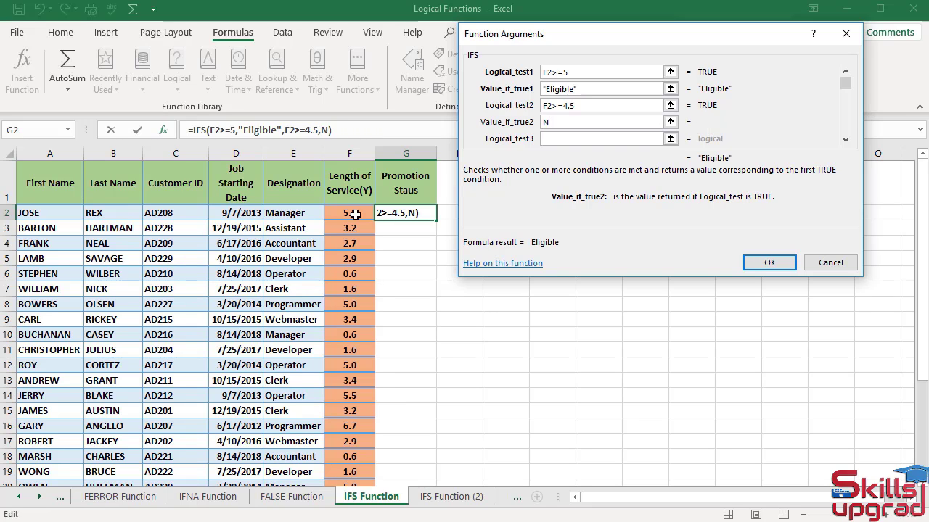
pyautogui.write('ot El')
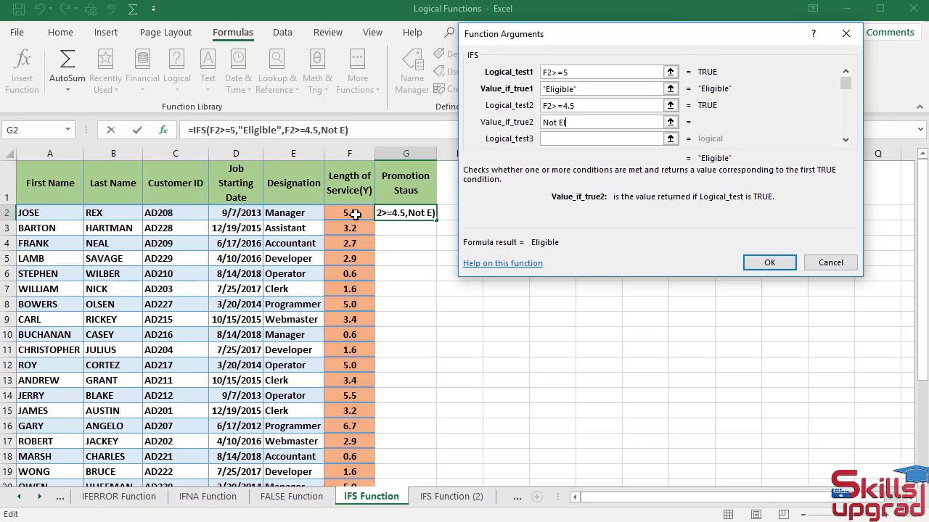
pyautogui.write('igible')
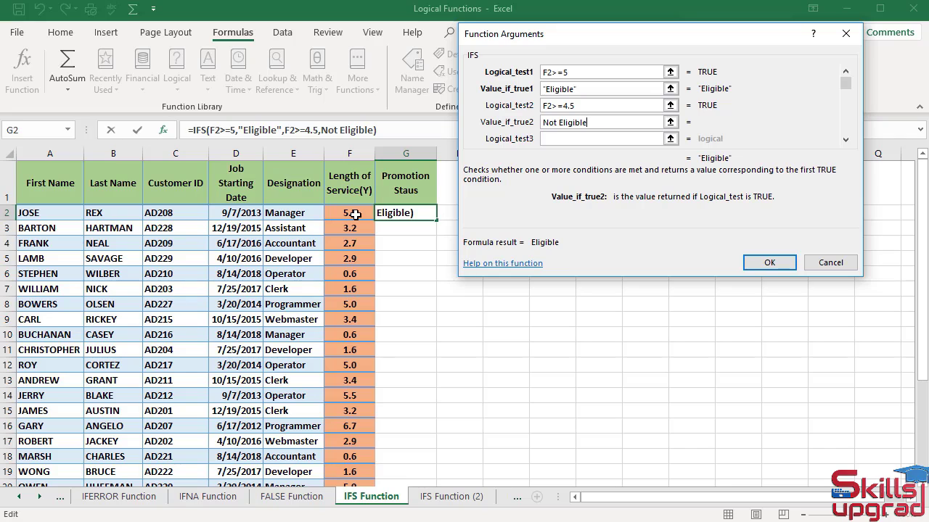
pyautogui.press('Tab')
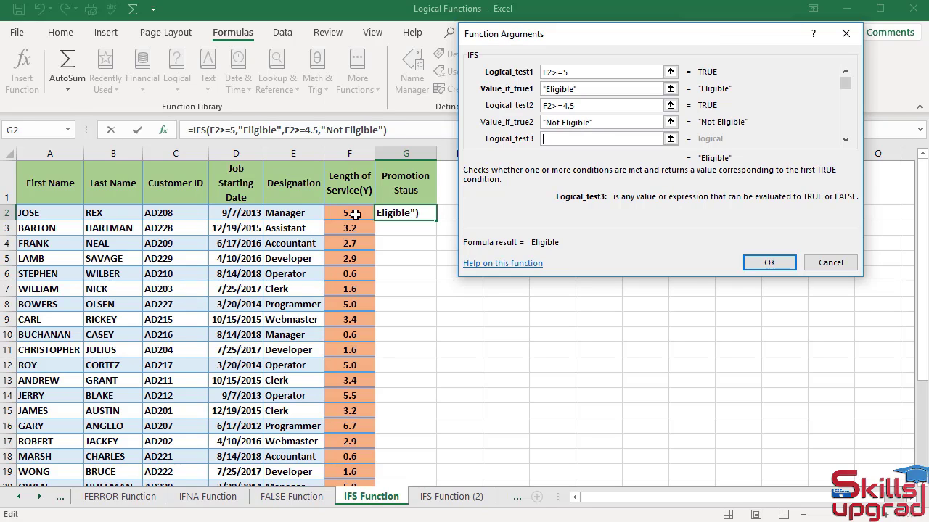
# - Add a third IFS test, F2>=3, returning Contract
pyautogui.click(354, 215)
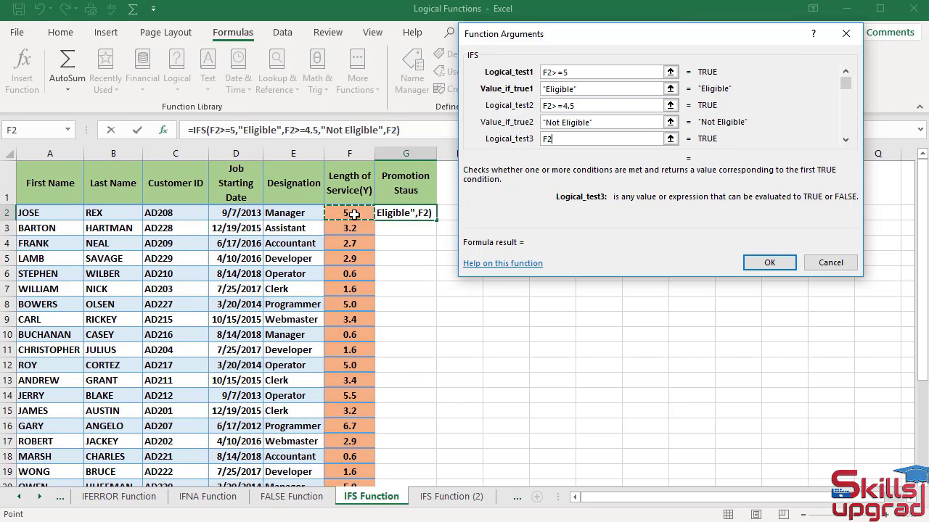
pyautogui.write('>')
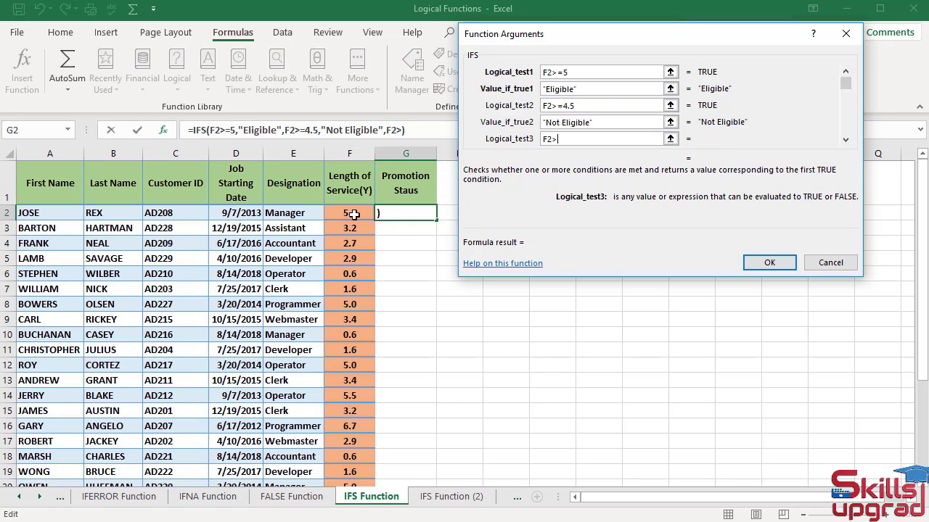
pyautogui.write('=3')
pyautogui.press('Tab')
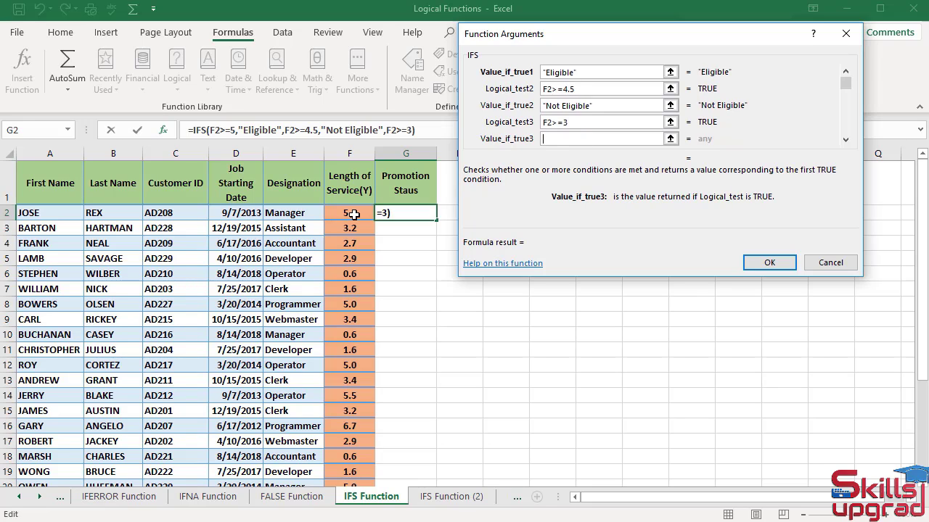
pyautogui.write('Contract')
pyautogui.press('Tab')
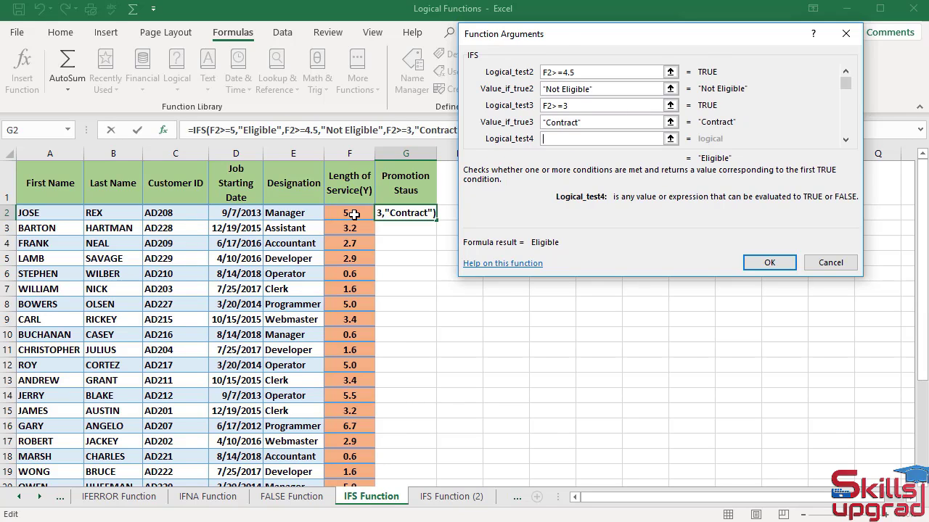
# - Add a fourth IFS test, F2>=1, returning New
pyautogui.click(352, 214)
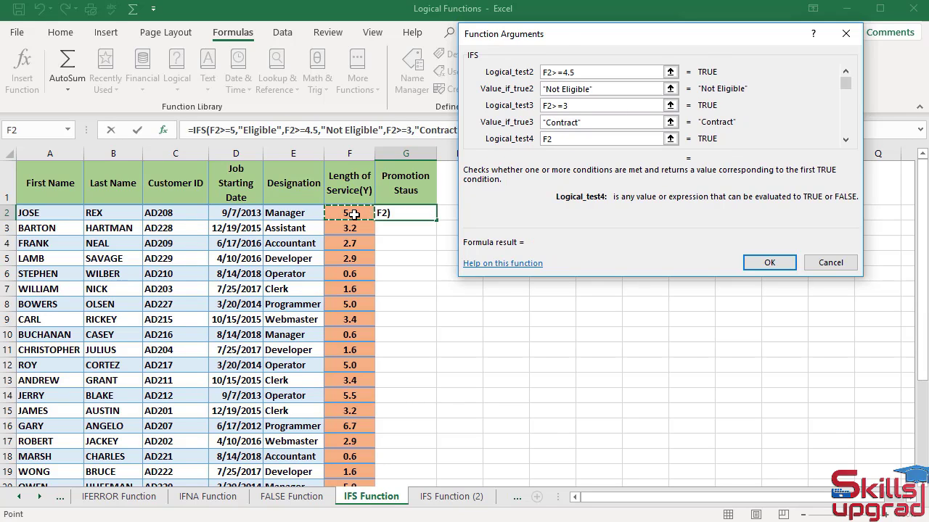
pyautogui.write('>=1')
pyautogui.press('Tab')
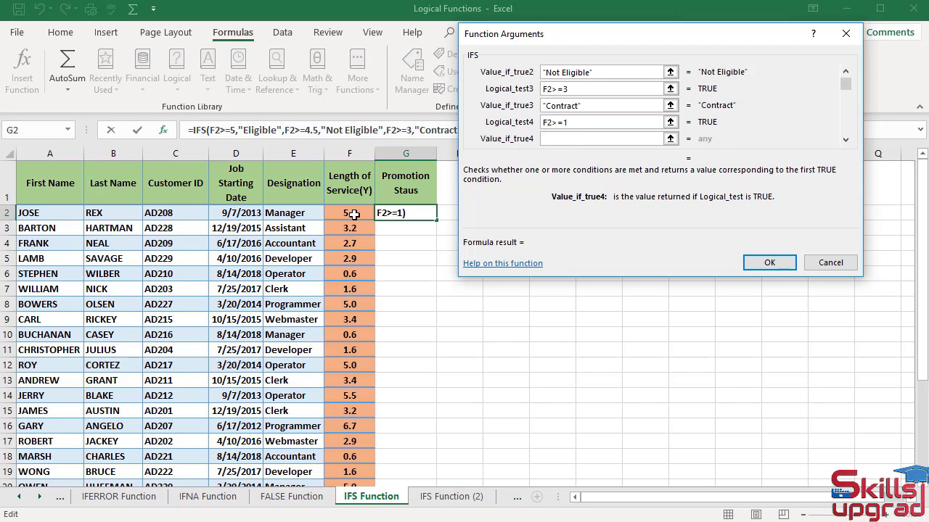
pyautogui.write('New')
pyautogui.press('Tab')
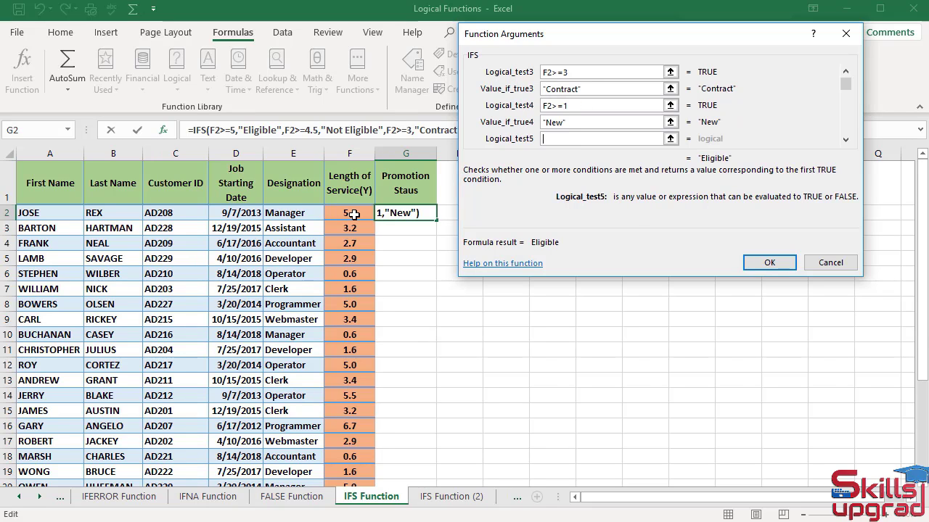
pyautogui.click(353, 214)
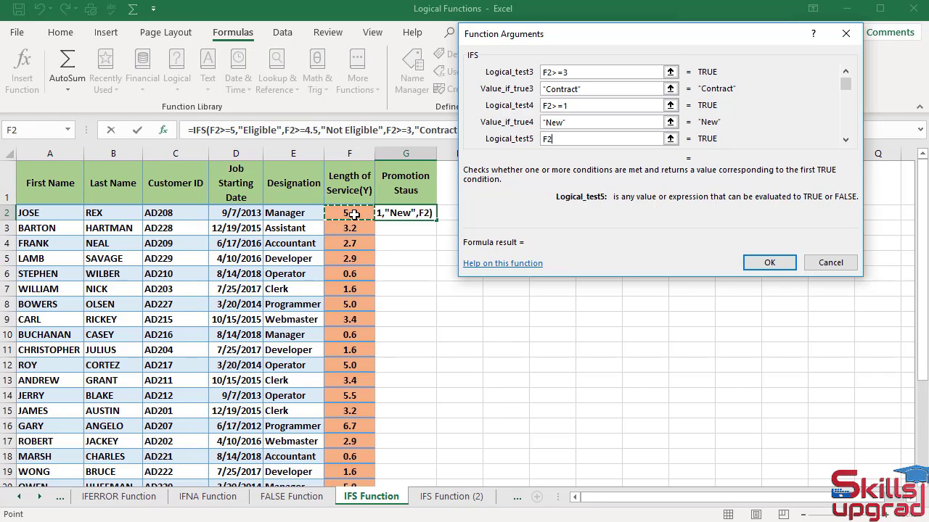
# - Complete the IFS formula with a fifth test, F2<=1 returning PT, and enter it
pyautogui.write('<')
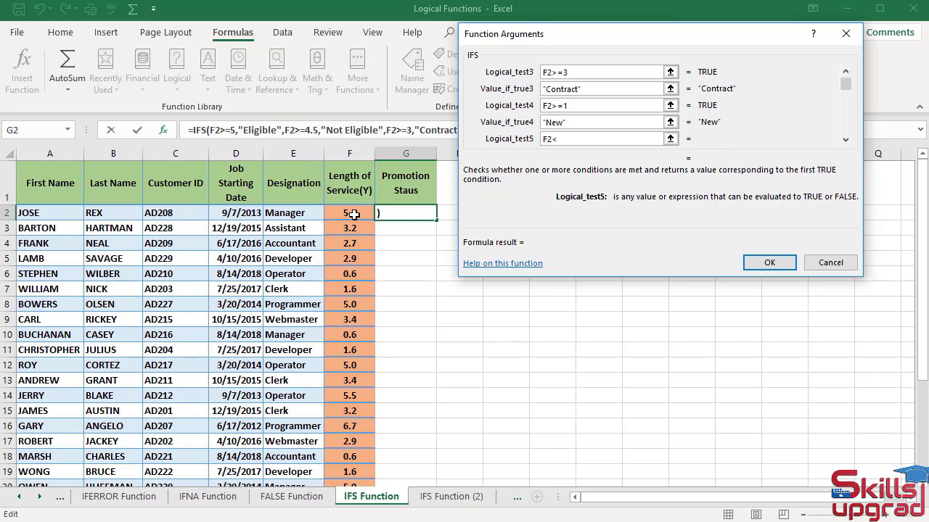
pyautogui.write('=1')
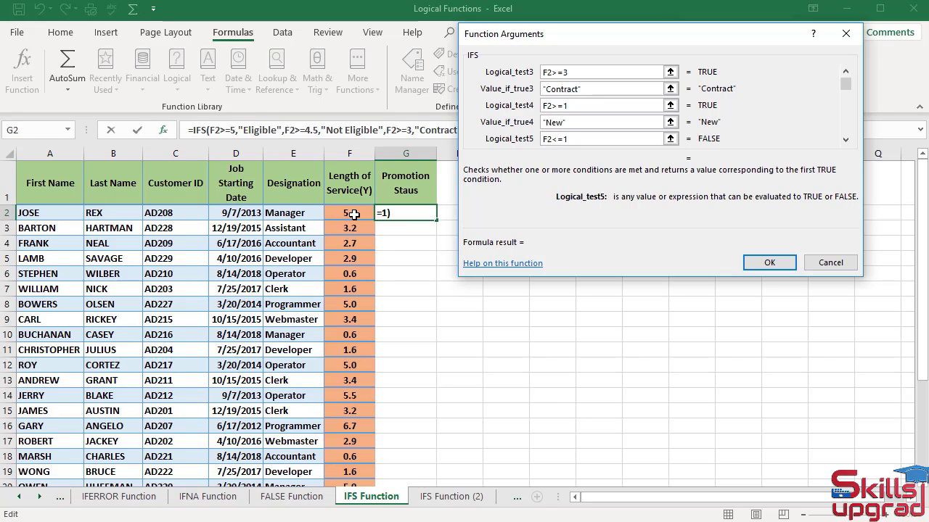
pyautogui.press('Tab')
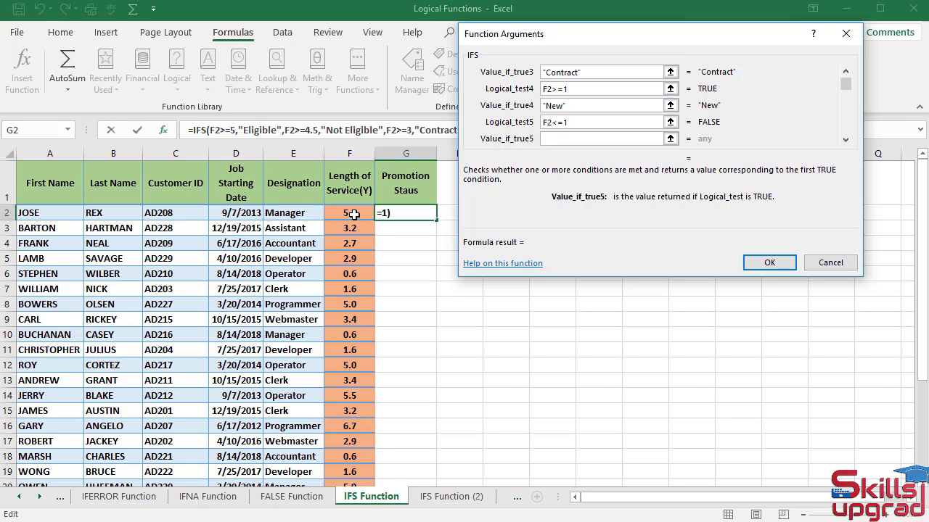
pyautogui.write('PT')
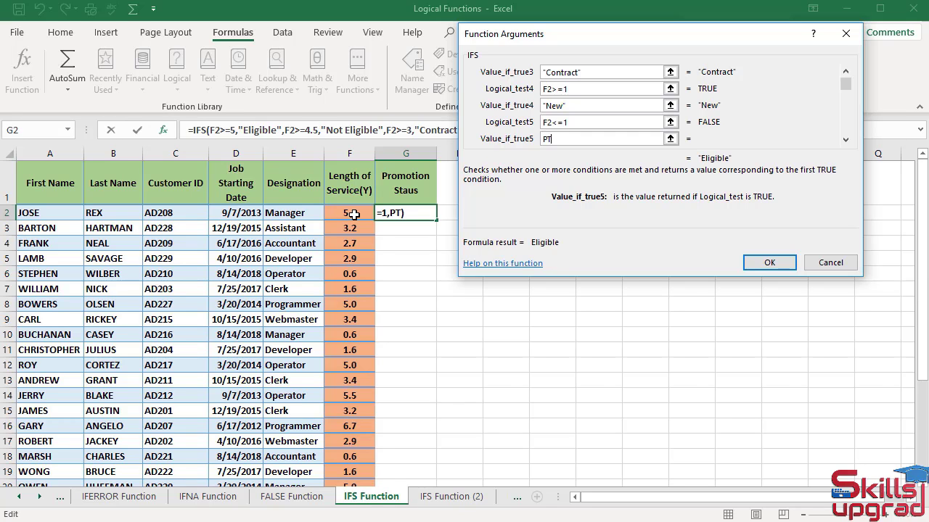
pyautogui.click(762, 264)
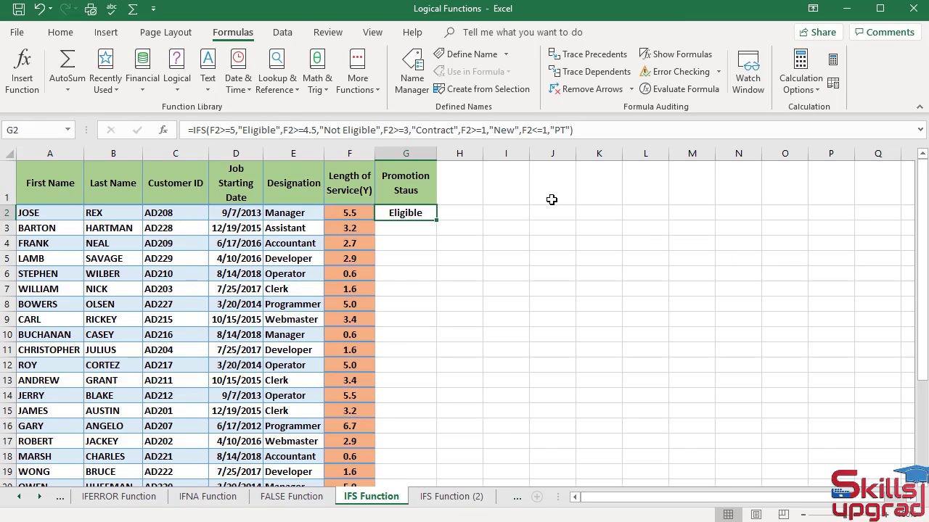
pyautogui.click(248, 132)
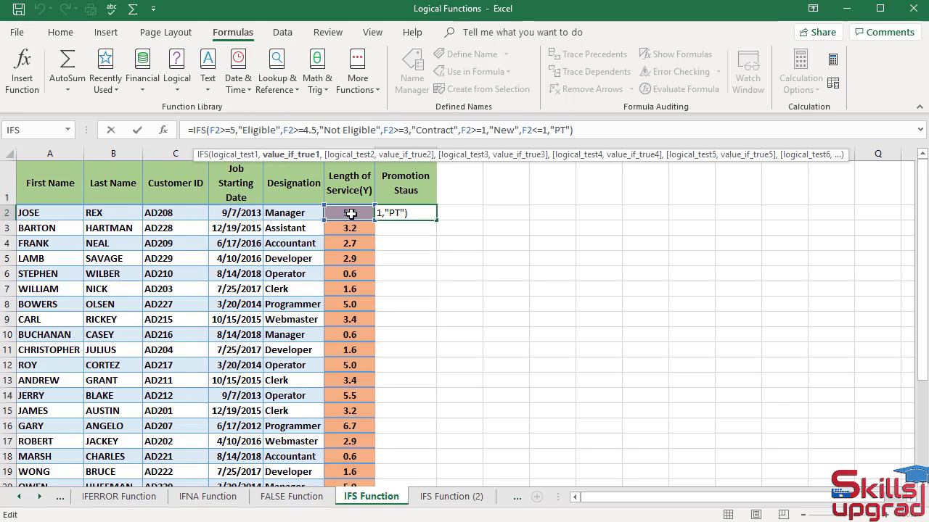
# - Commit G2's IFS formula and copy it down column G to all employee rows
pyautogui.press('Return')
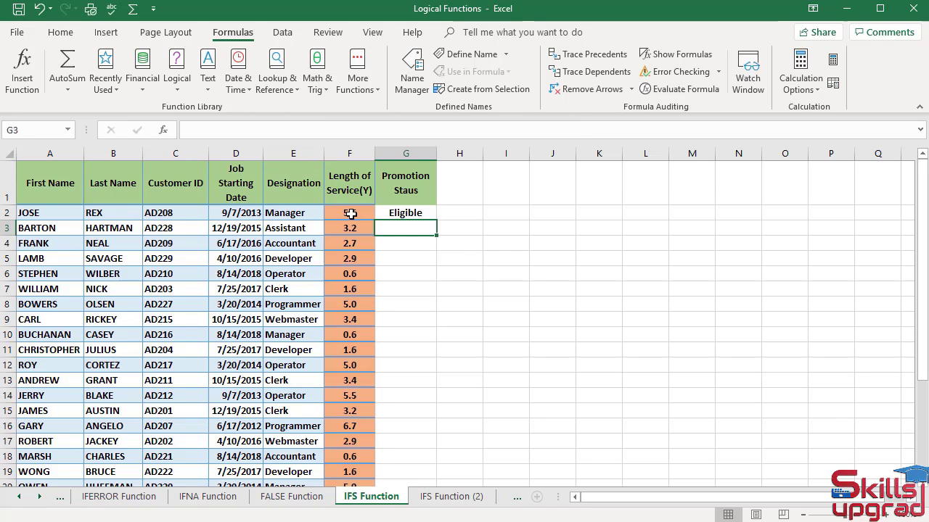
pyautogui.click(418, 216)
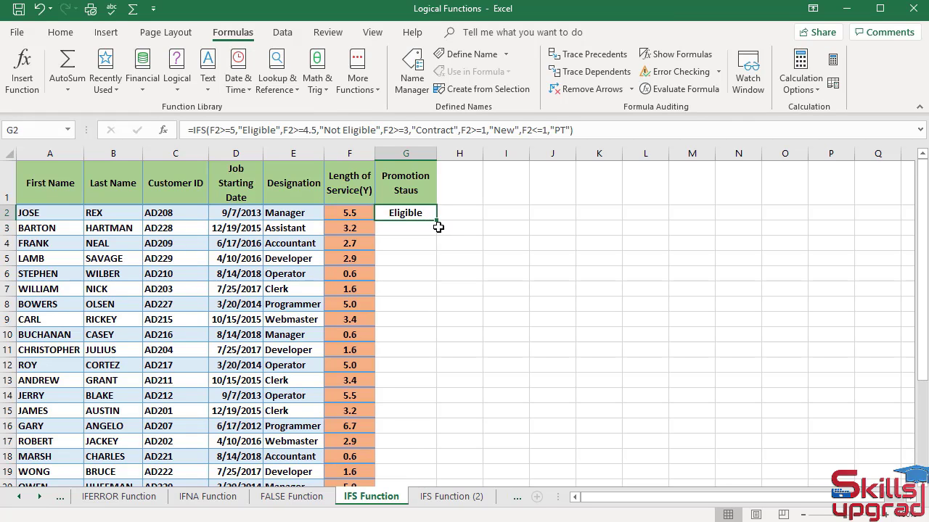
pyautogui.doubleClick(436, 224)
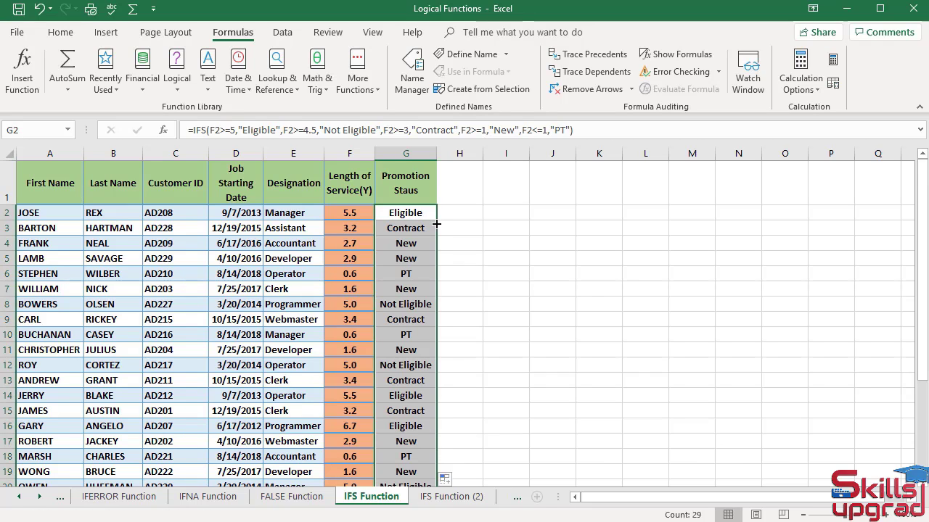
pyautogui.click(417, 229)
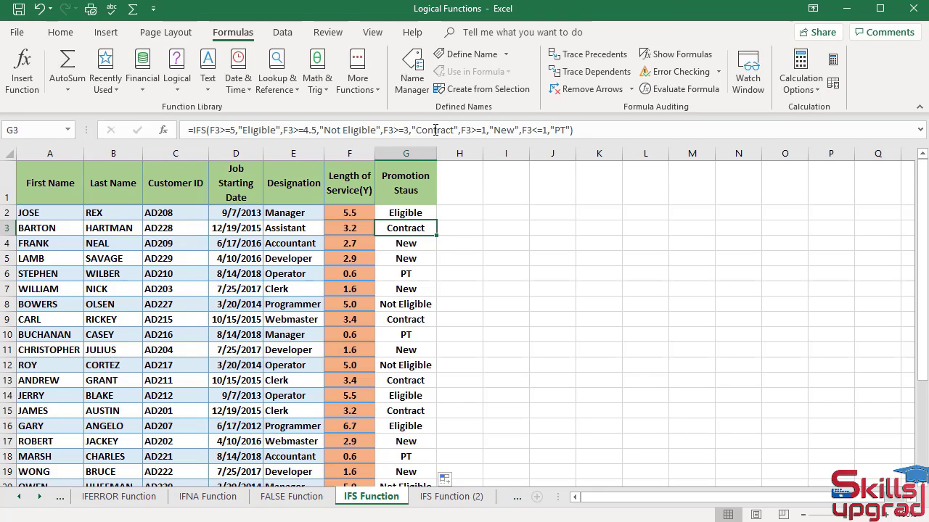
# - Edit G3's second test from F3>=4.5 to F3>=3
pyautogui.click(436, 129)
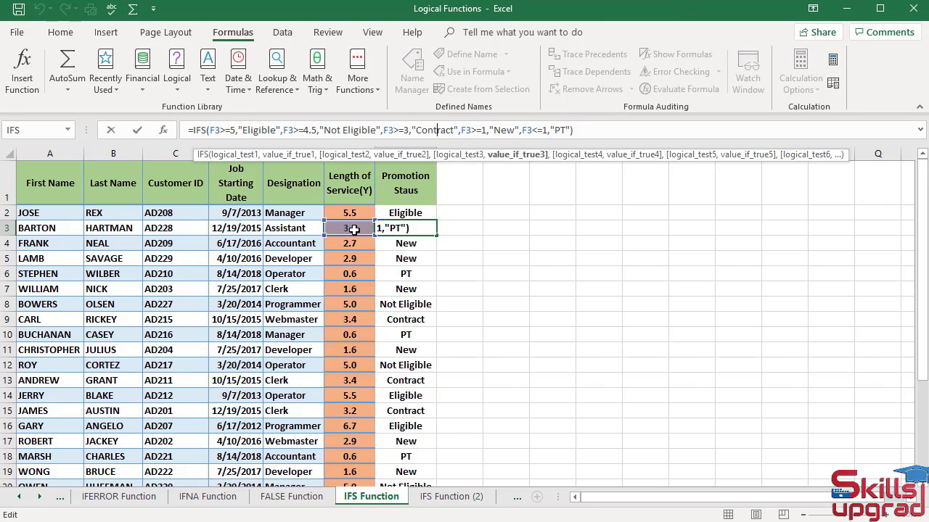
pyautogui.press('Return')
pyautogui.click(395, 228)
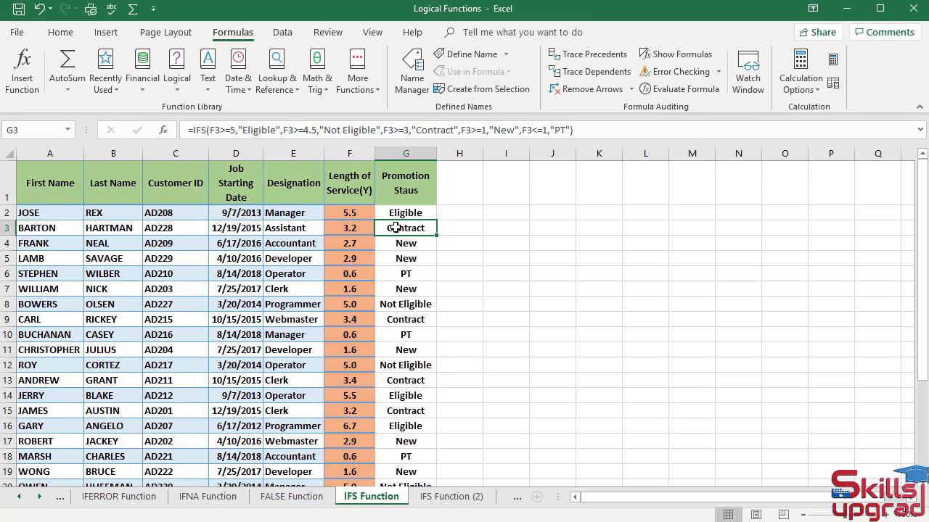
pyautogui.click(316, 127)
pyautogui.press('BackSpace')
pyautogui.press('BackSpace')
pyautogui.press('BackSpace')
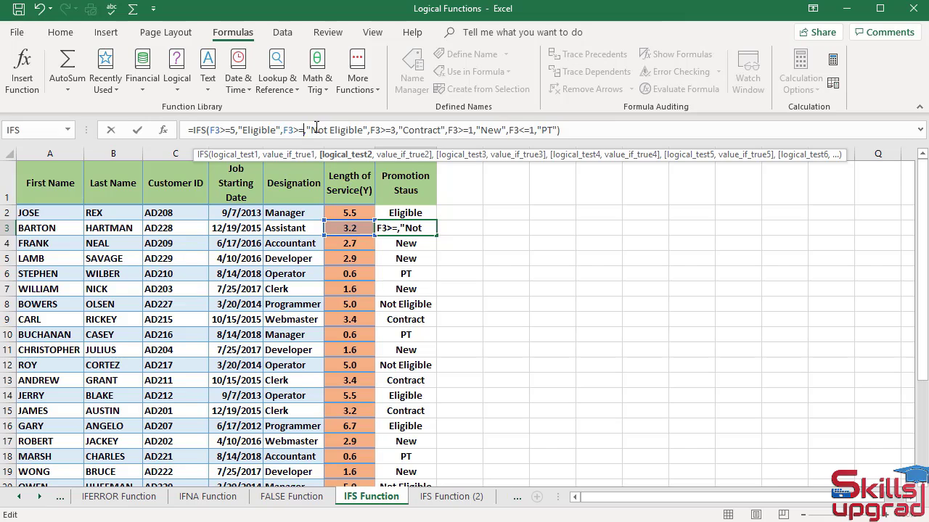
pyautogui.write('3')
pyautogui.press('Return')
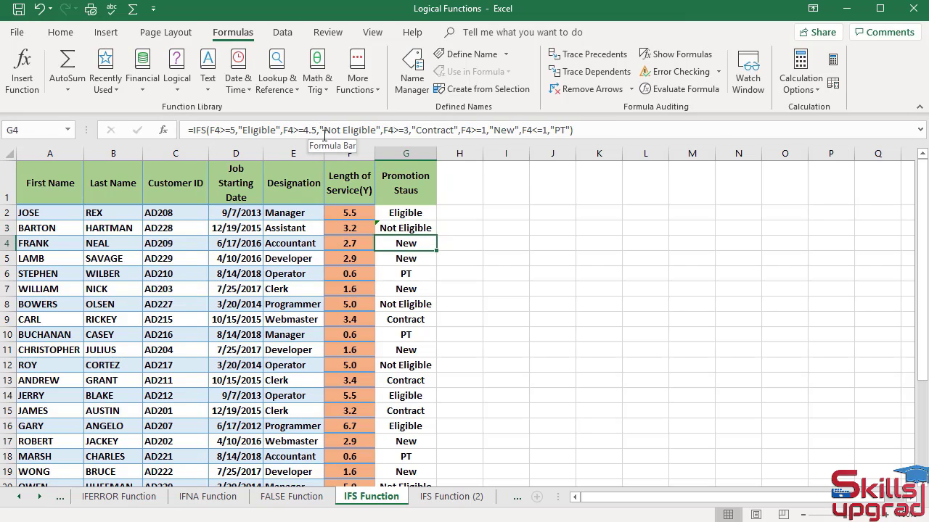
# - Change G3's first test to F3>=3 so 3.2 years returns Eligible
pyautogui.click(413, 229)
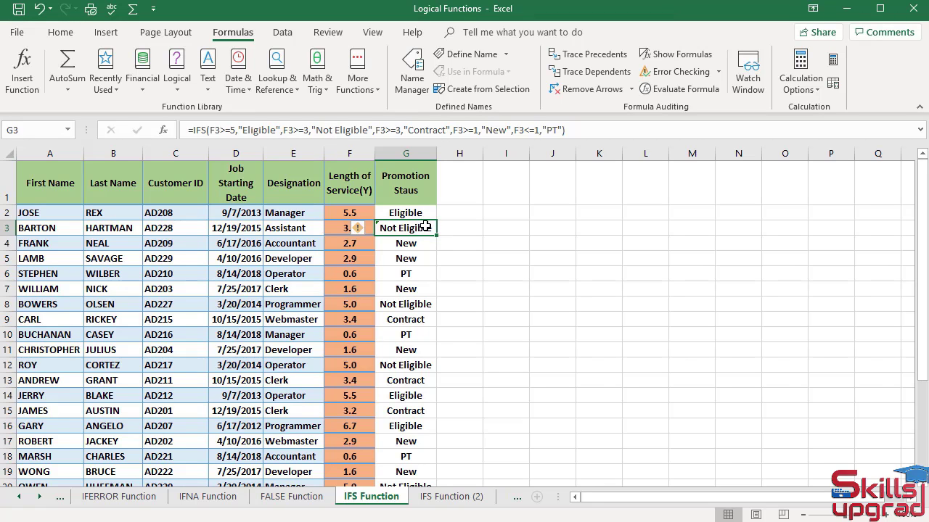
pyautogui.click(236, 131)
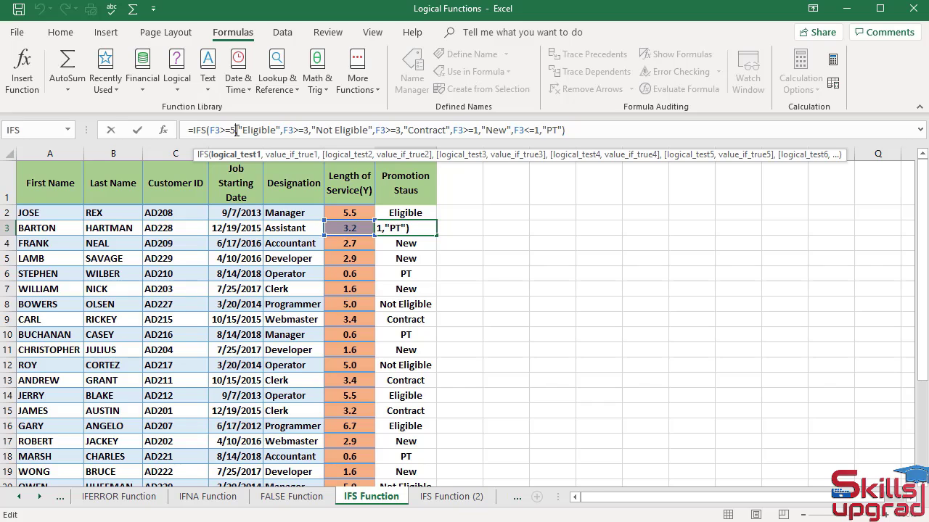
pyautogui.press('BackSpace')
pyautogui.write('3')
pyautogui.press('Return')
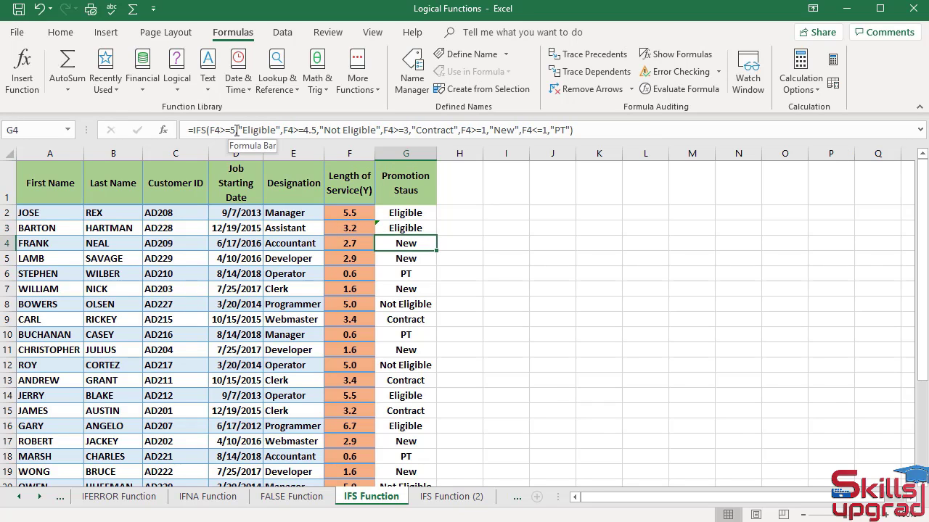
pyautogui.click(410, 231)
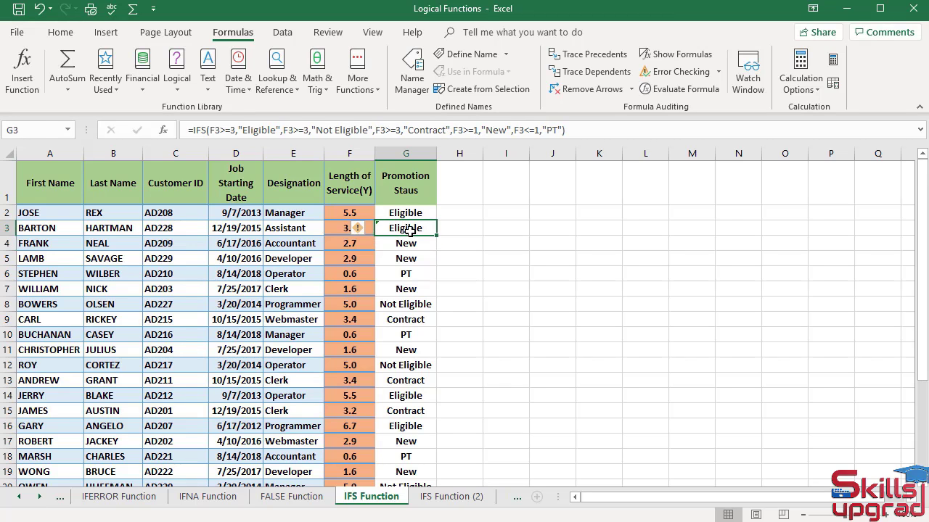